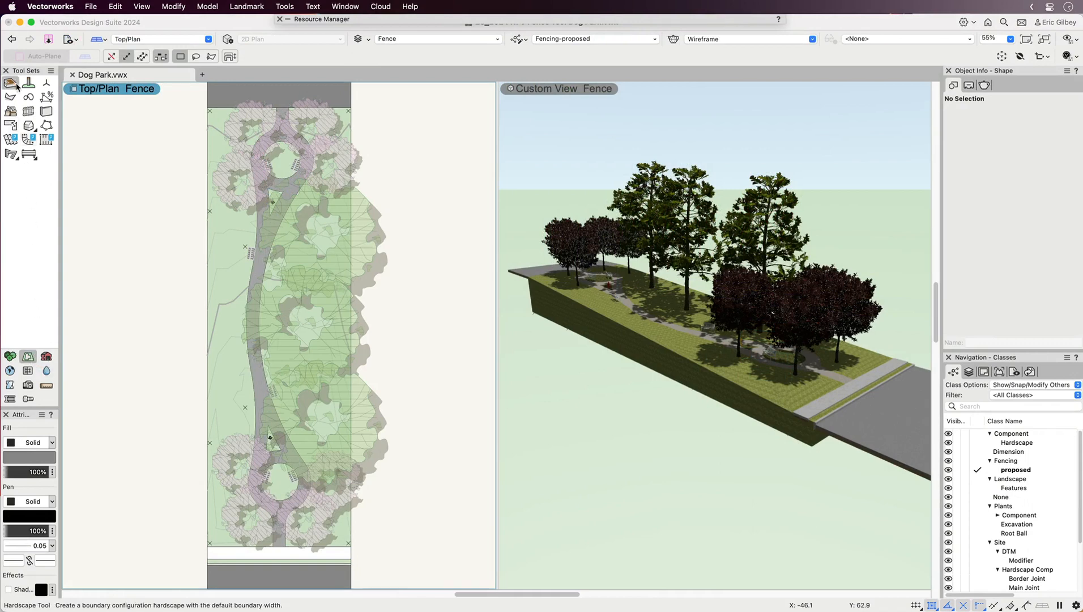
- Draw a Fence Wood White Picket 4ft fence around the dog park boundary and reshape its inset section beside the path outward
{"action": "left_click", "coordinate": [27, 115]}
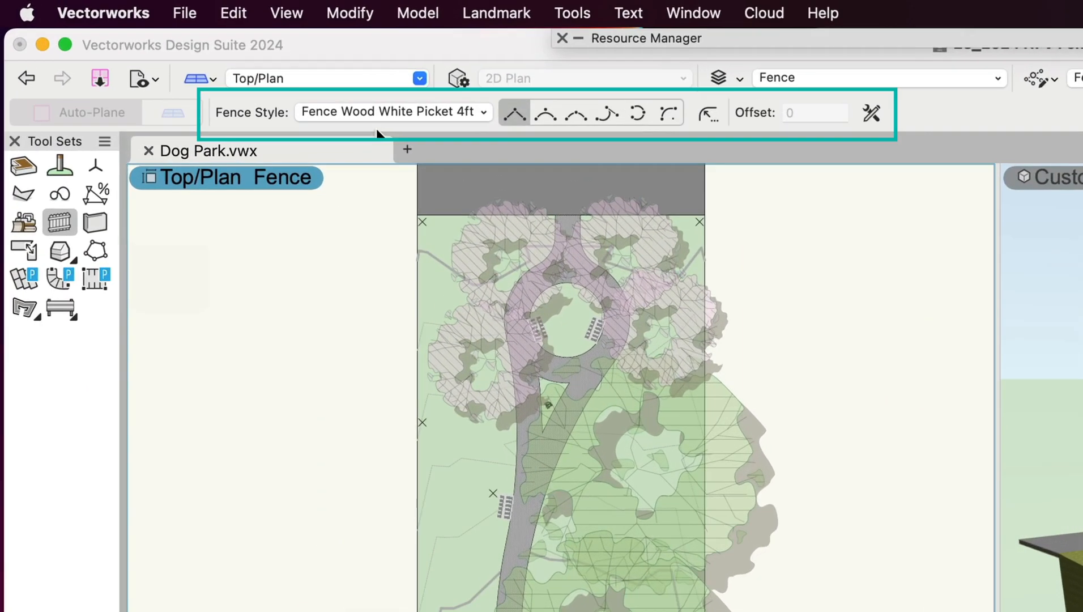
{"action": "left_click", "coordinate": [383, 110]}
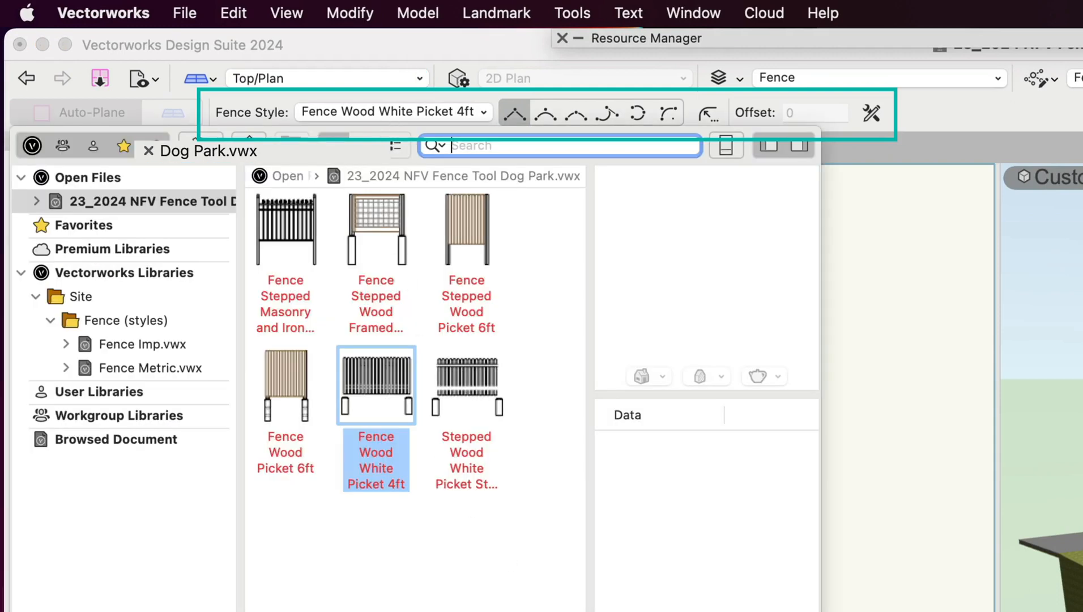
{"action": "key", "text": "Escape"}
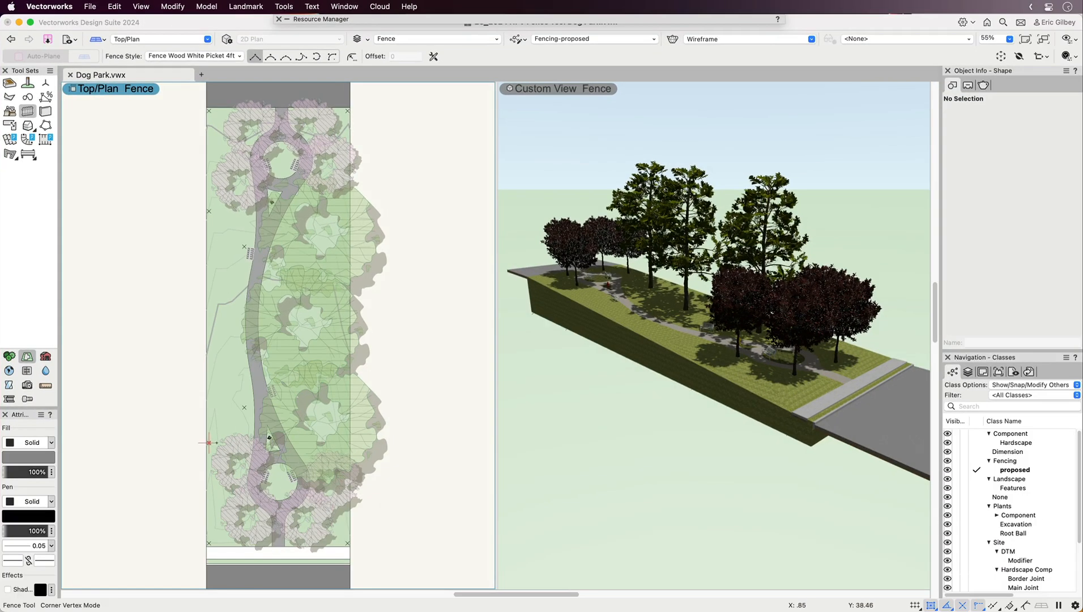
{"action": "left_click", "coordinate": [209, 442]}
{"action": "left_click", "coordinate": [209, 543]}
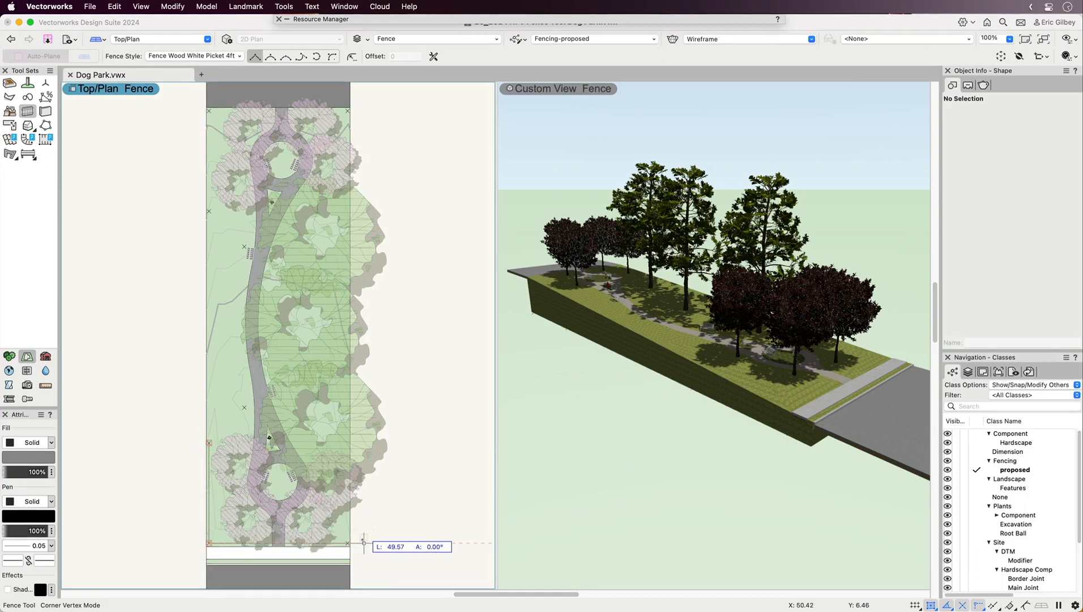
{"action": "left_click", "coordinate": [348, 542]}
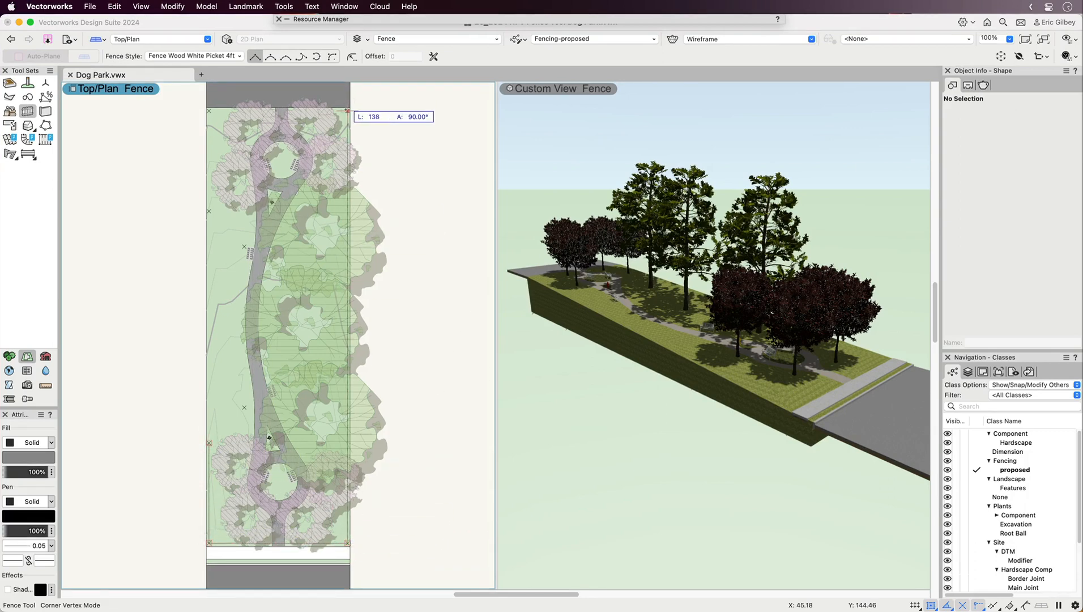
{"action": "left_click", "coordinate": [348, 111]}
{"action": "left_click", "coordinate": [209, 111]}
{"action": "left_click", "coordinate": [209, 210]}
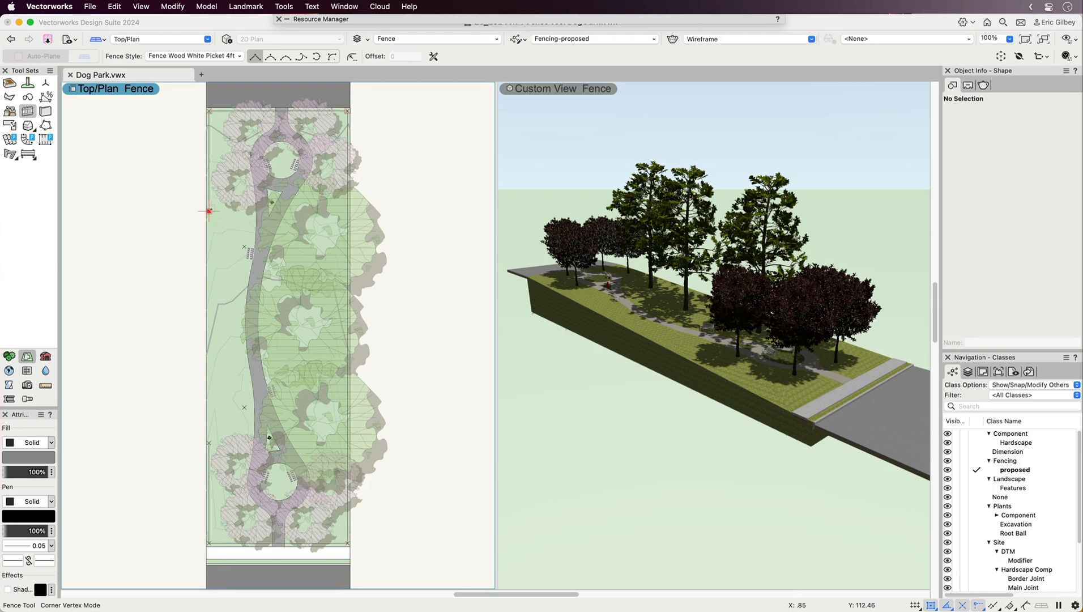
{"action": "left_click", "coordinate": [244, 246]}
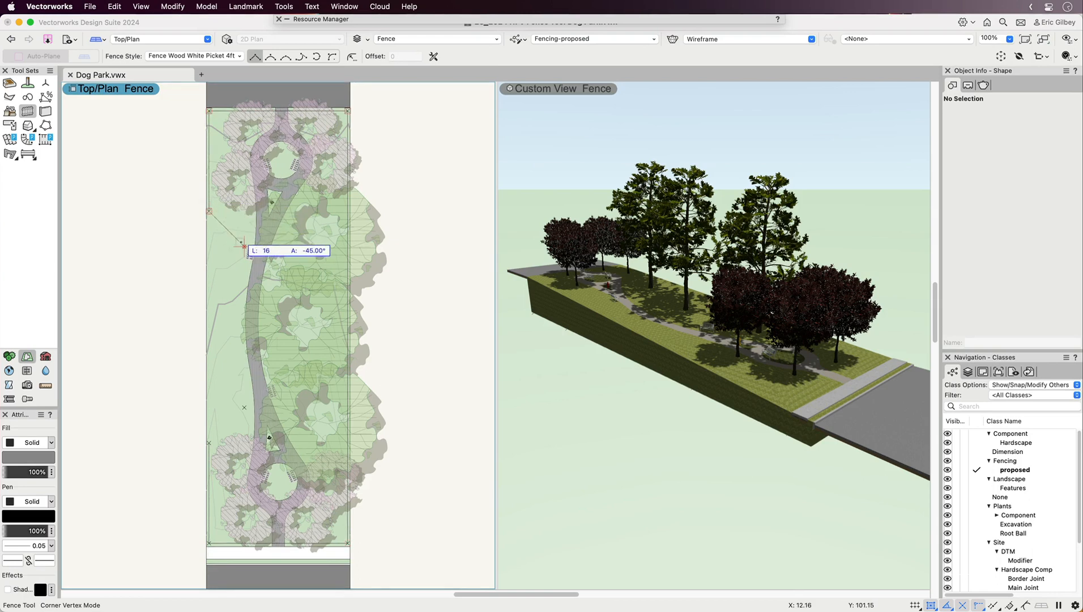
{"action": "left_click", "coordinate": [244, 407]}
{"action": "double_click", "coordinate": [214, 439]}
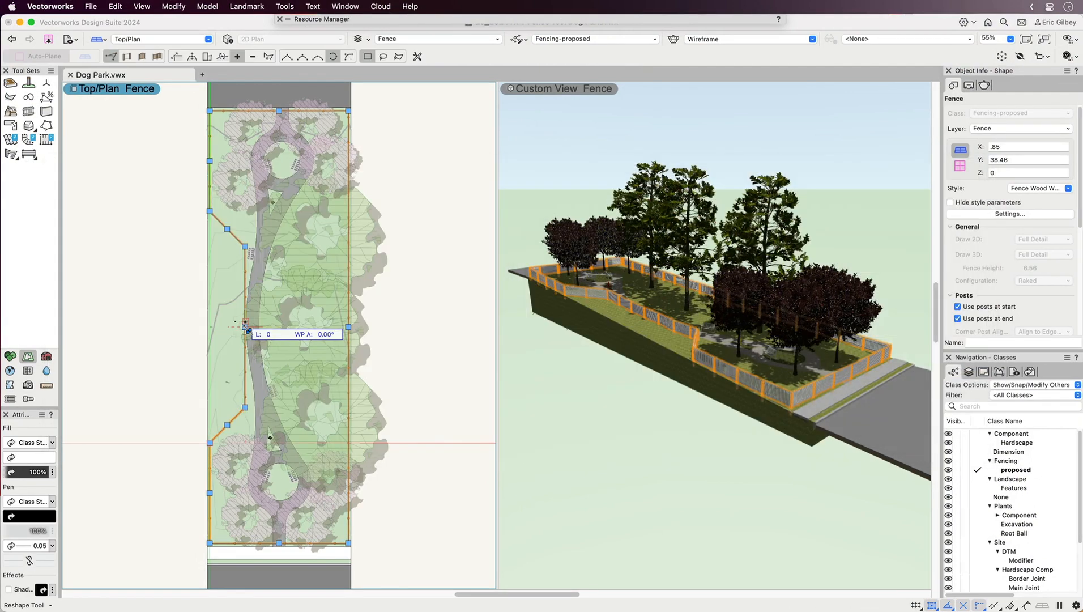
{"action": "left_click_drag", "start_coordinate": [240, 320], "coordinate": [232, 325]}
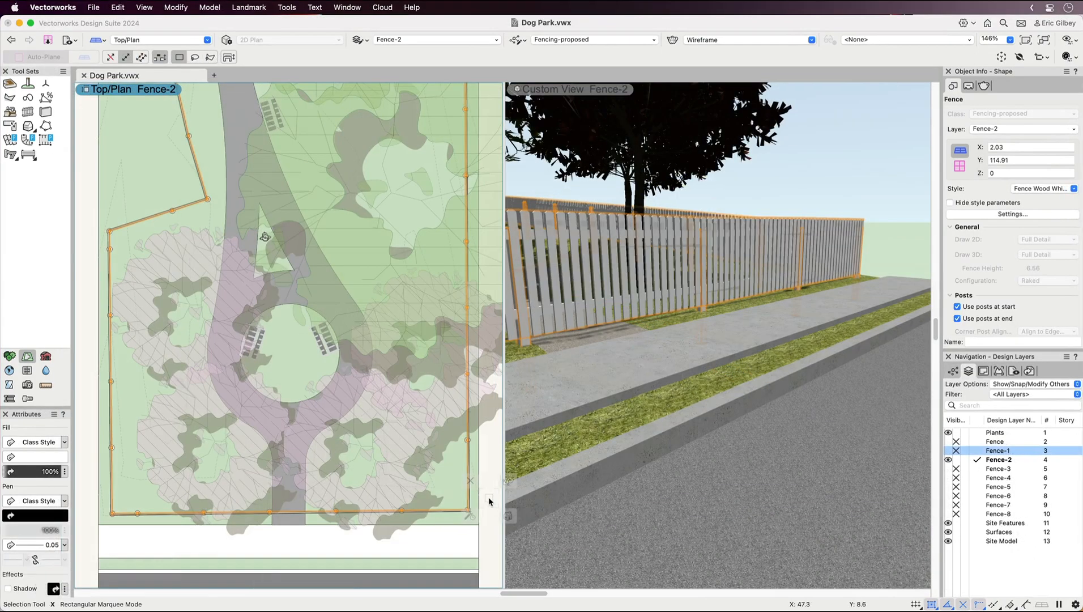
- Reshape the street-side fence section by moving two of its posts toward the nearby corner with snapping suspended
{"action": "key", "text": "e"}
{"action": "left_click", "coordinate": [509, 480]}
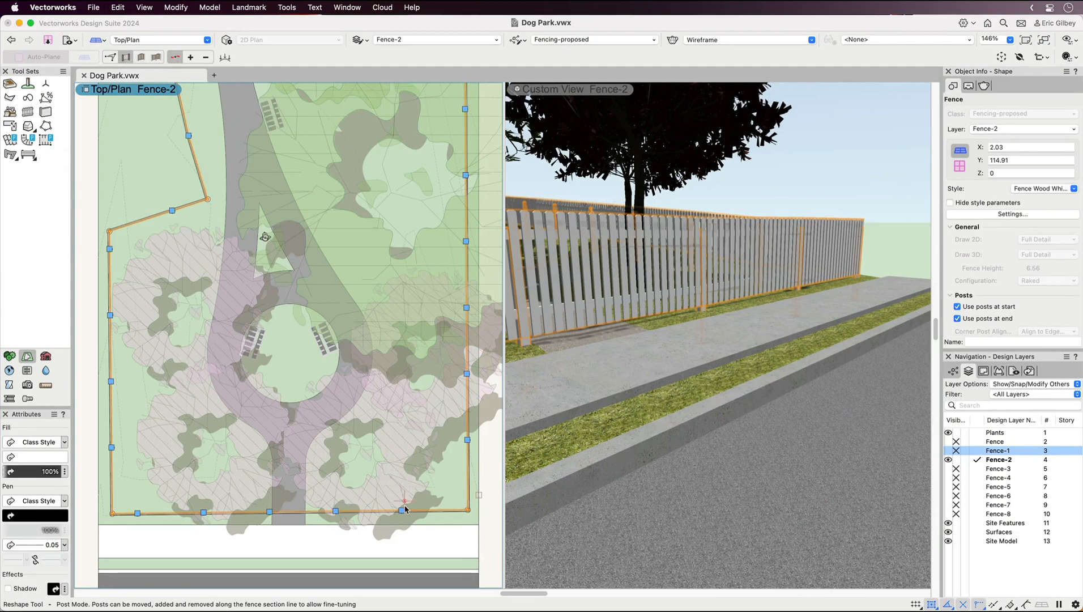
{"action": "key", "text": "grave"}
{"action": "left_click_drag", "start_coordinate": [403, 513], "coordinate": [437, 512]}
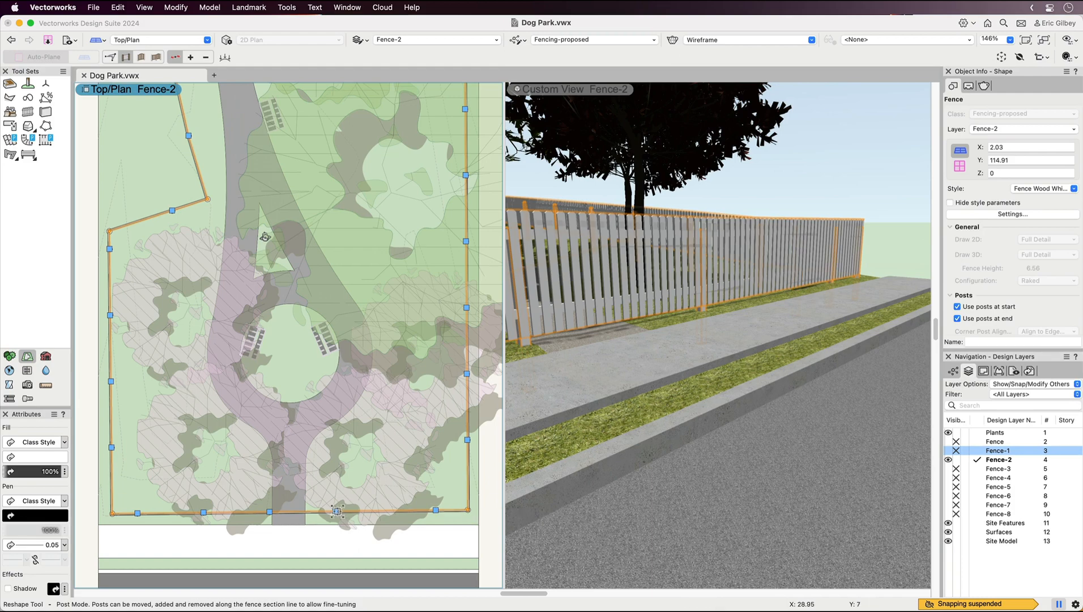
{"action": "left_click_drag", "start_coordinate": [337, 511], "coordinate": [372, 510]}
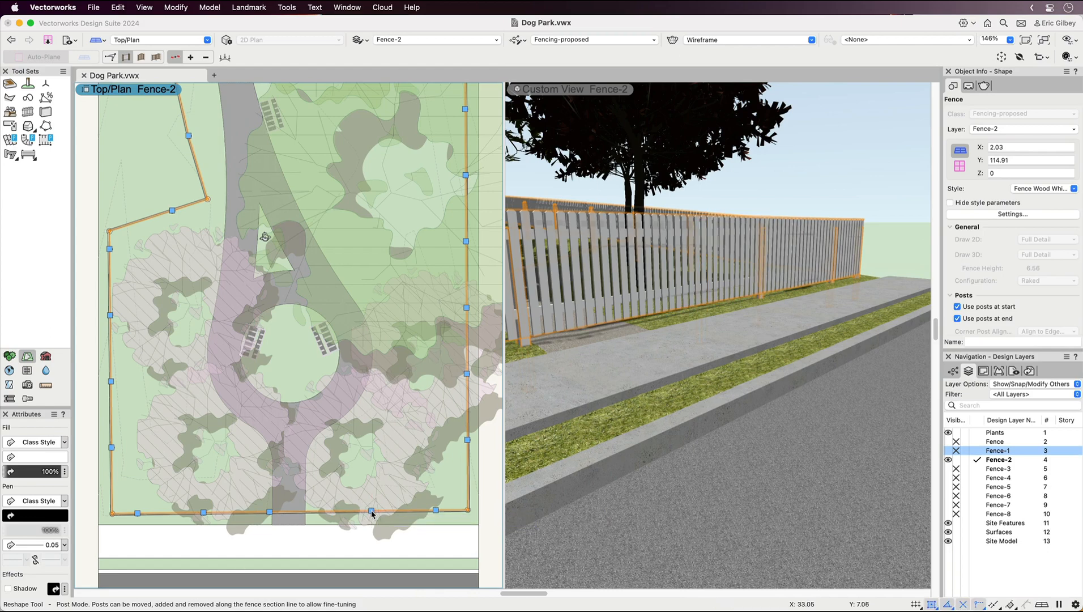
- Add the Gate Assembly Wood 3.9x4ft Picket White configuration to the street-side fence where the path enters the park
{"action": "left_click", "coordinate": [141, 57]}
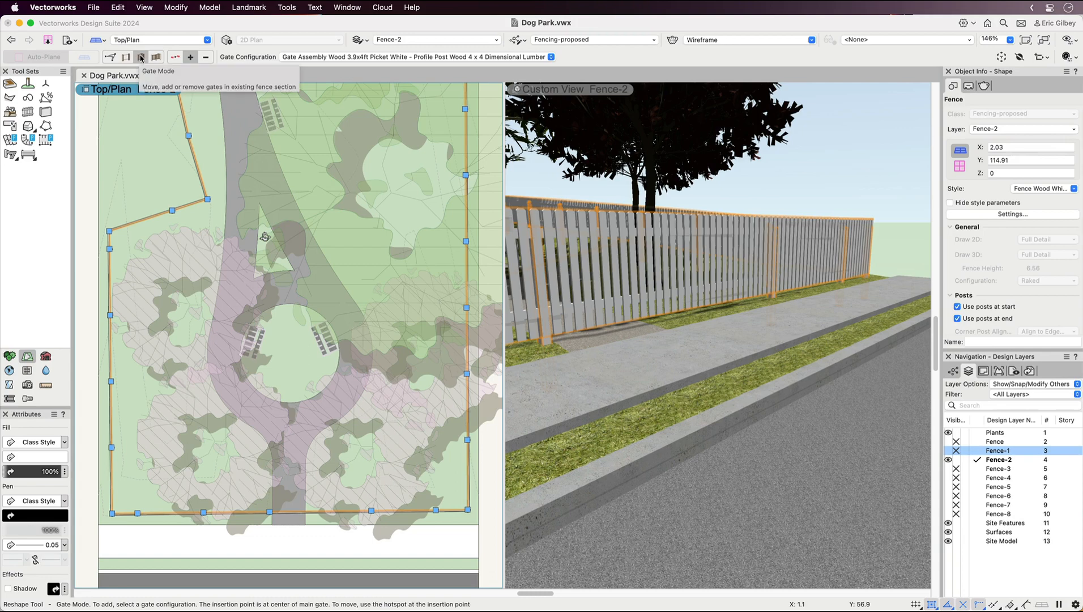
{"action": "left_click", "coordinate": [190, 57]}
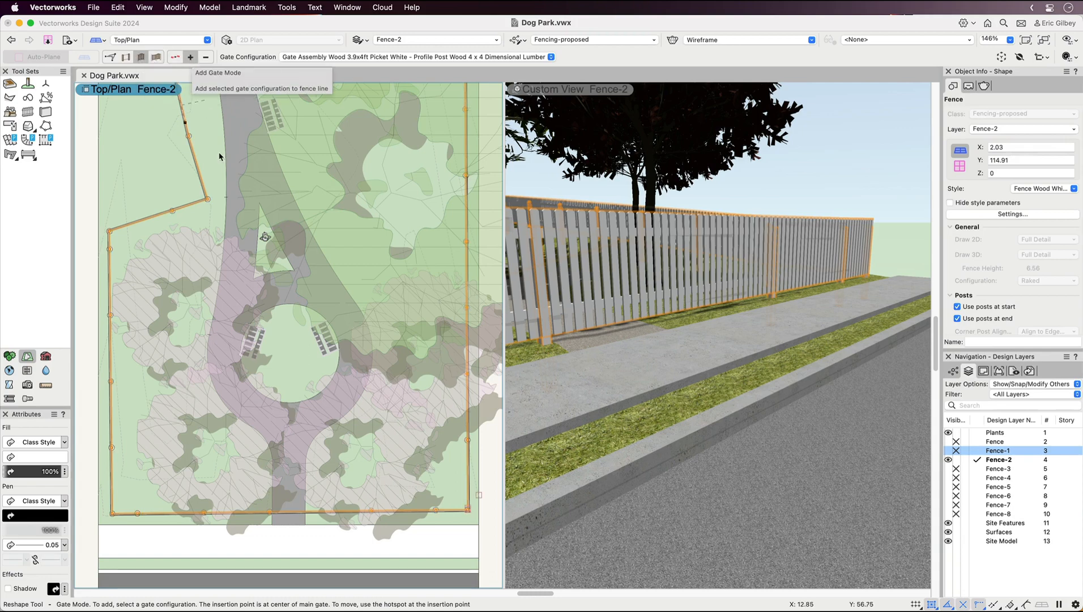
{"action": "left_click", "coordinate": [286, 506]}
{"action": "key", "text": "x"}
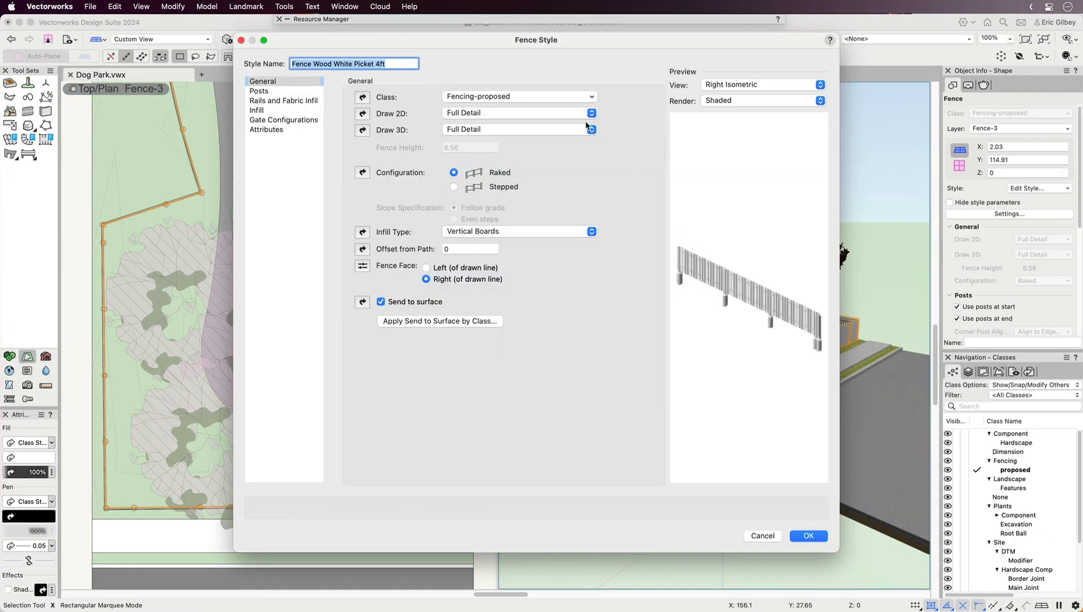
- Set the fence style to Line and Square Posts in 2D and Simple 3D, with a fence height of 4
{"action": "left_click", "coordinate": [570, 112]}
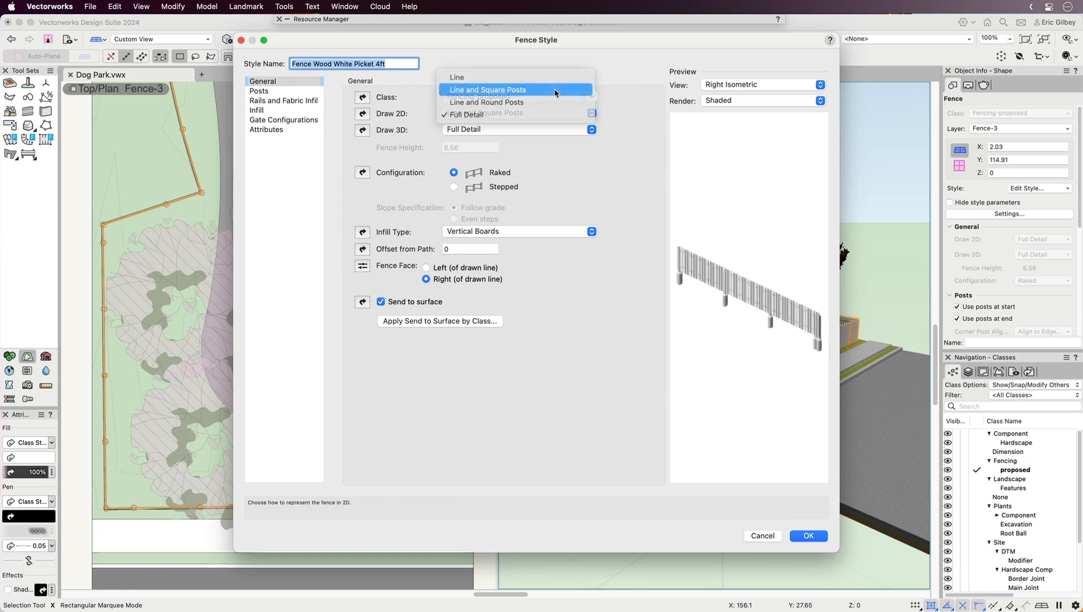
{"action": "left_click", "coordinate": [554, 92]}
{"action": "left_click", "coordinate": [475, 147]}
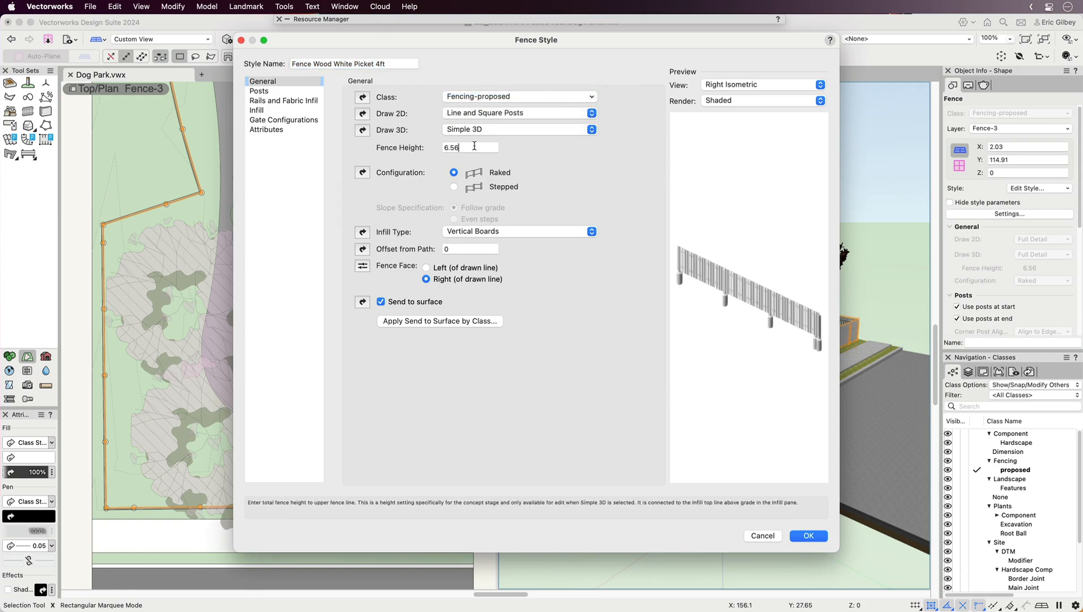
{"action": "left_click_drag", "start_coordinate": [474, 147], "coordinate": [416, 152]}
{"action": "type", "text": "4"}
{"action": "left_click", "coordinate": [808, 536]}
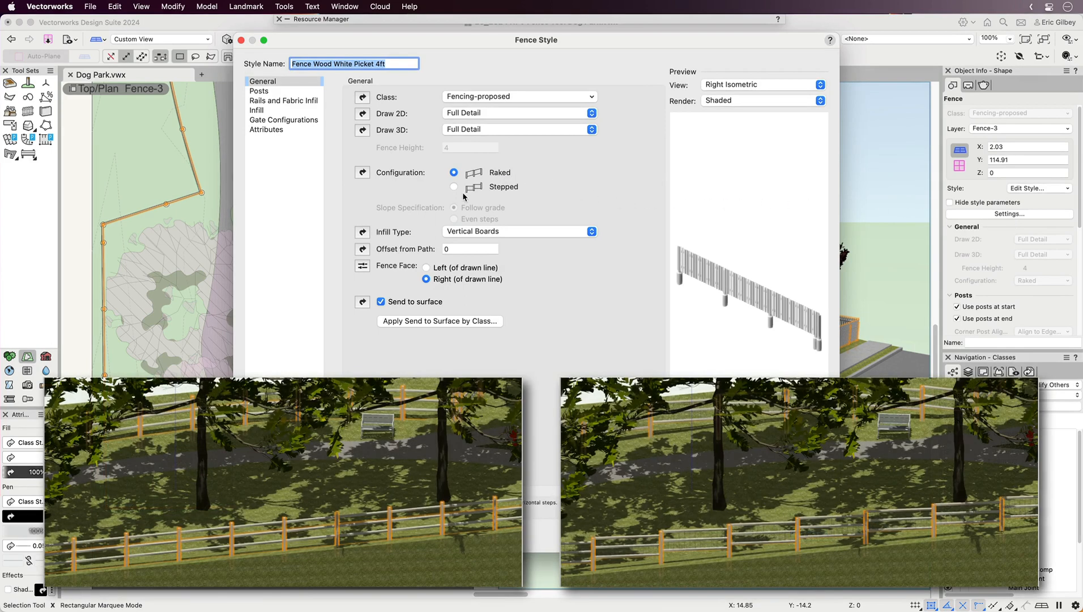
- Try the Stepped configuration and a fixed post distance of 6 in the fence style, restoring the distance to 8
{"action": "left_click", "coordinate": [454, 187]}
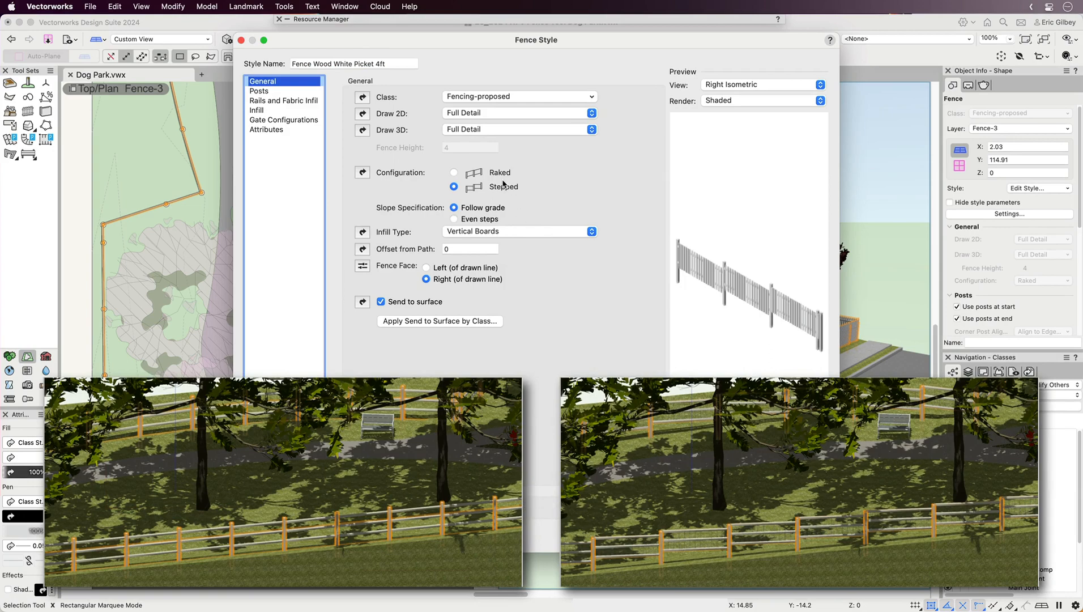
{"action": "left_click", "coordinate": [309, 91]}
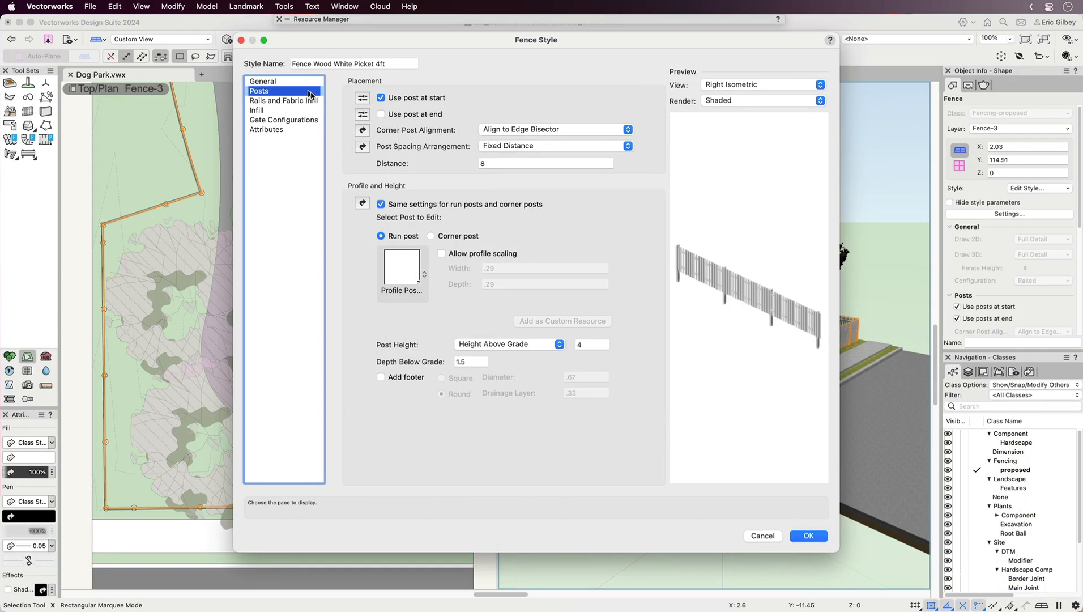
{"action": "left_click", "coordinate": [494, 162]}
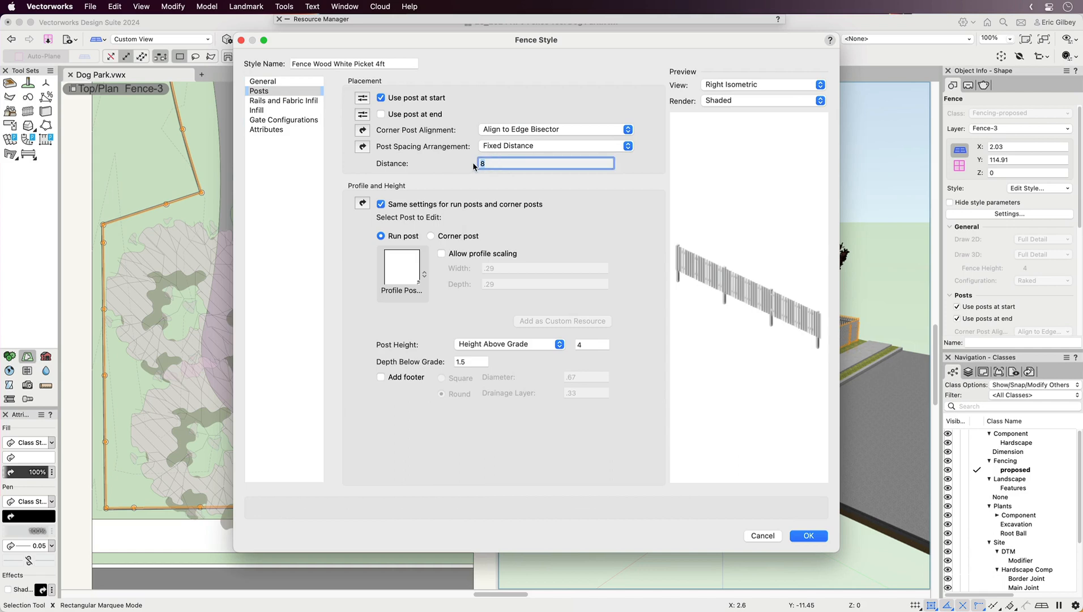
{"action": "type", "text": "6"}
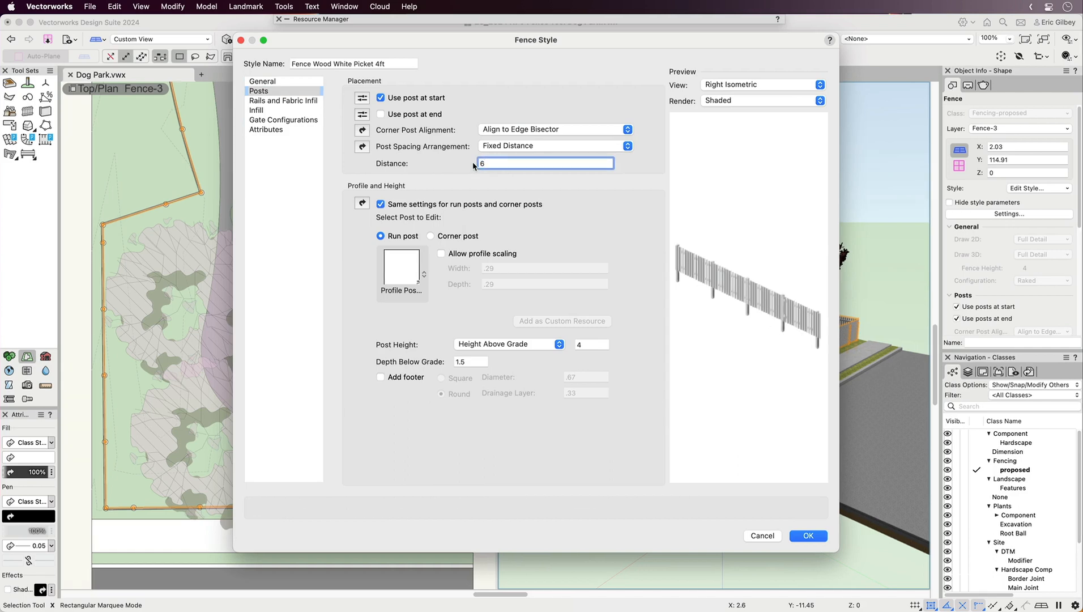
{"action": "key", "text": "BackSpace"}
{"action": "type", "text": "8"}
- Set the posts to 4.25 above grade and 2 below grade, and add a footer to them
{"action": "left_click", "coordinate": [584, 343]}
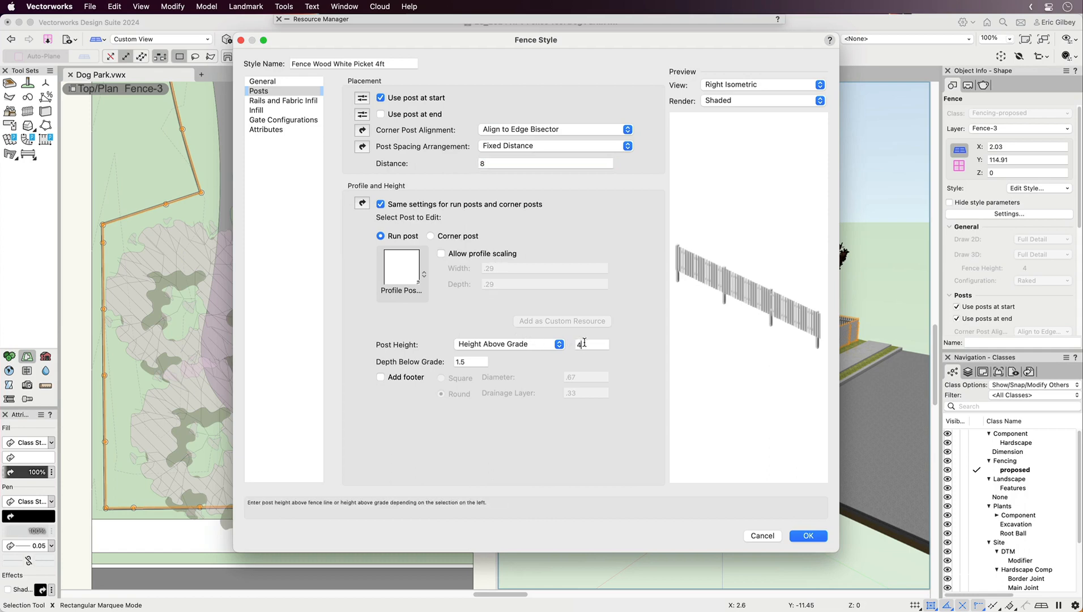
{"action": "left_click_drag", "start_coordinate": [584, 342], "coordinate": [574, 346]}
{"action": "type", "text": "4.25"}
{"action": "key", "text": "Tab"}
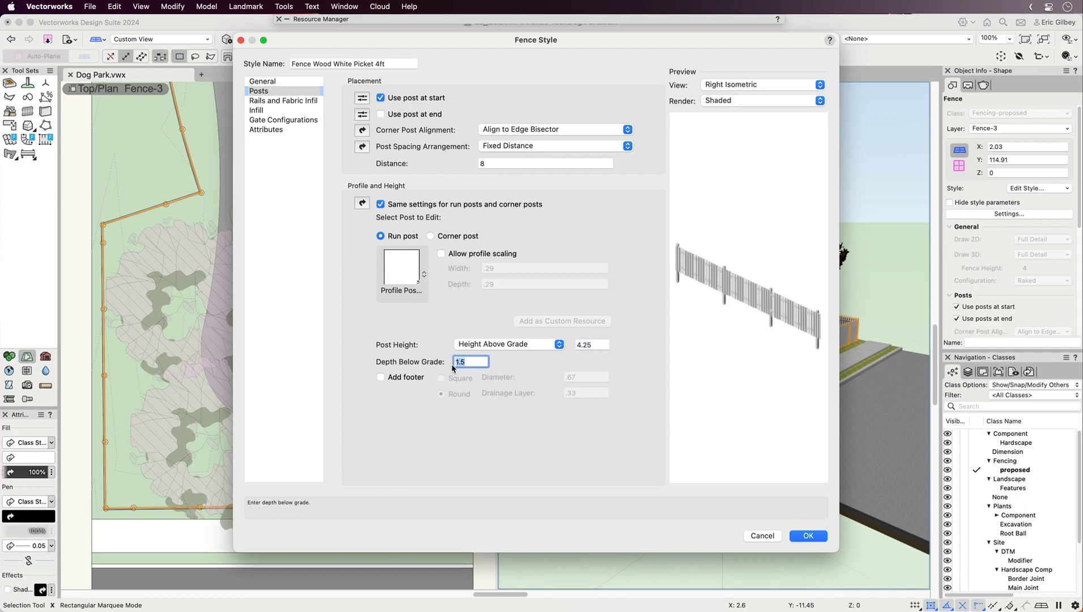
{"action": "type", "text": "2"}
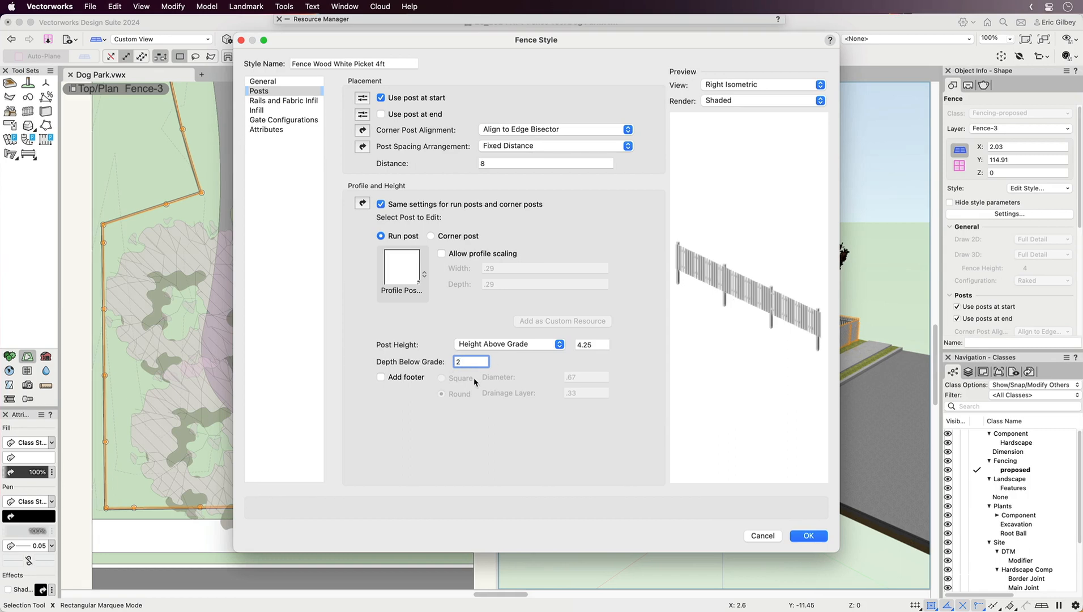
{"action": "left_click", "coordinate": [414, 379]}
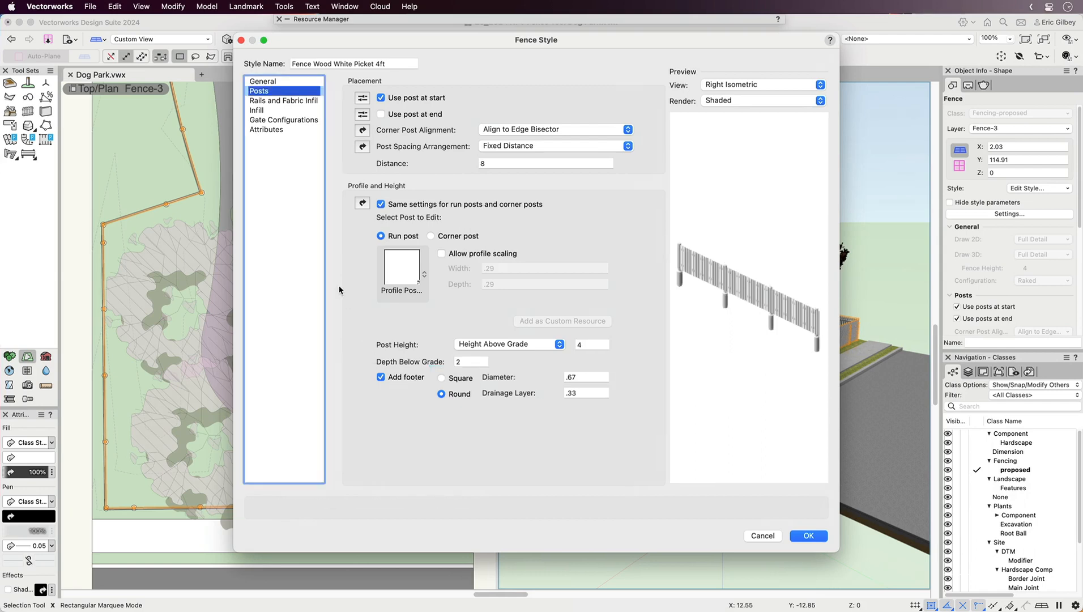
- Make all rails of the fence style identical and browse the available profiles for rail 2
{"action": "left_click", "coordinate": [281, 102]}
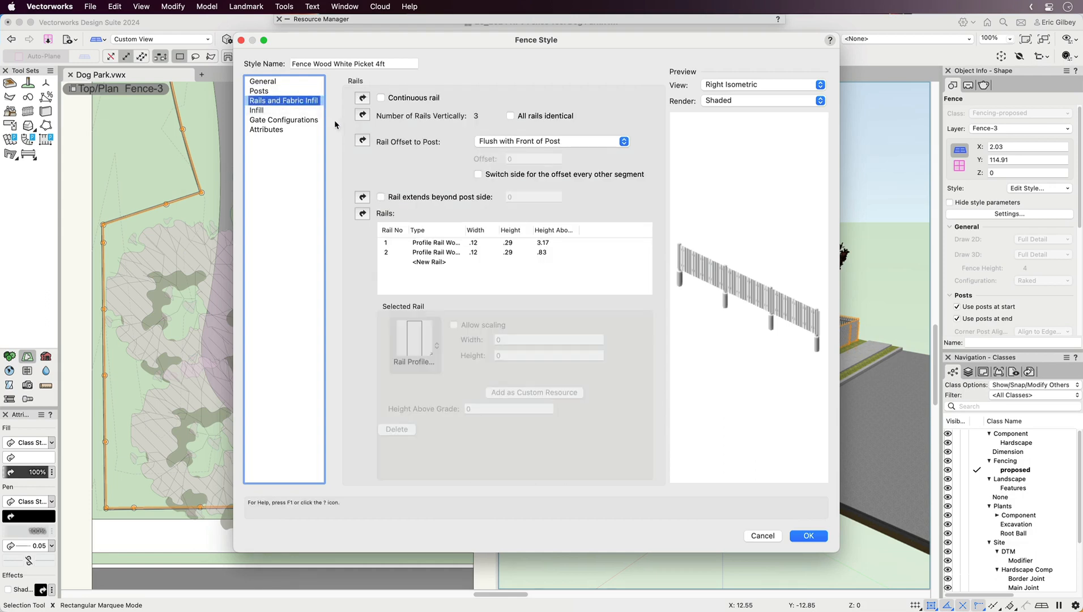
{"action": "left_click", "coordinate": [510, 117]}
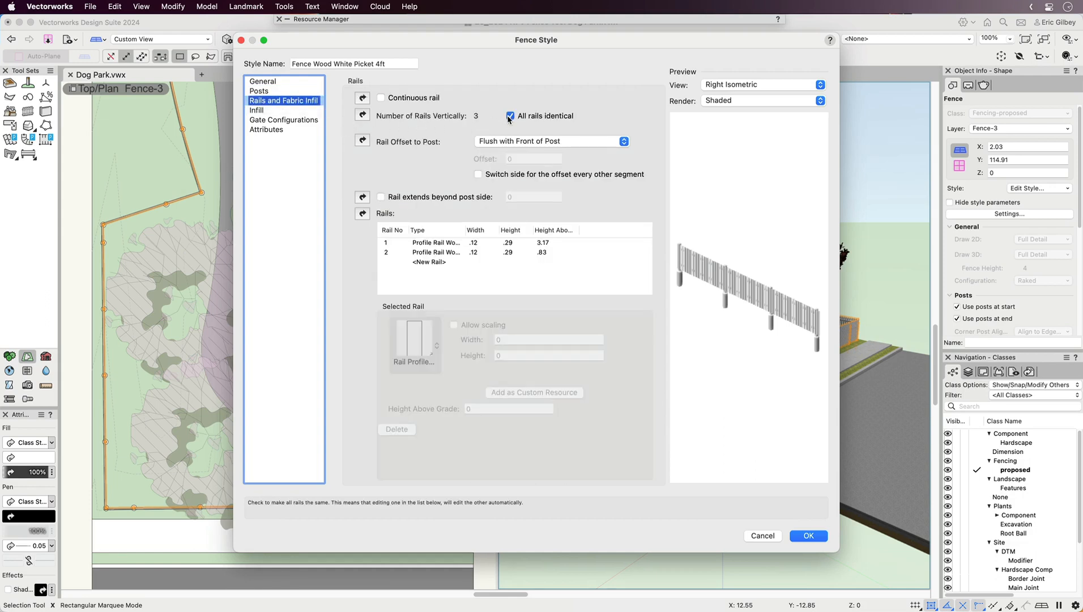
{"action": "left_click", "coordinate": [445, 253]}
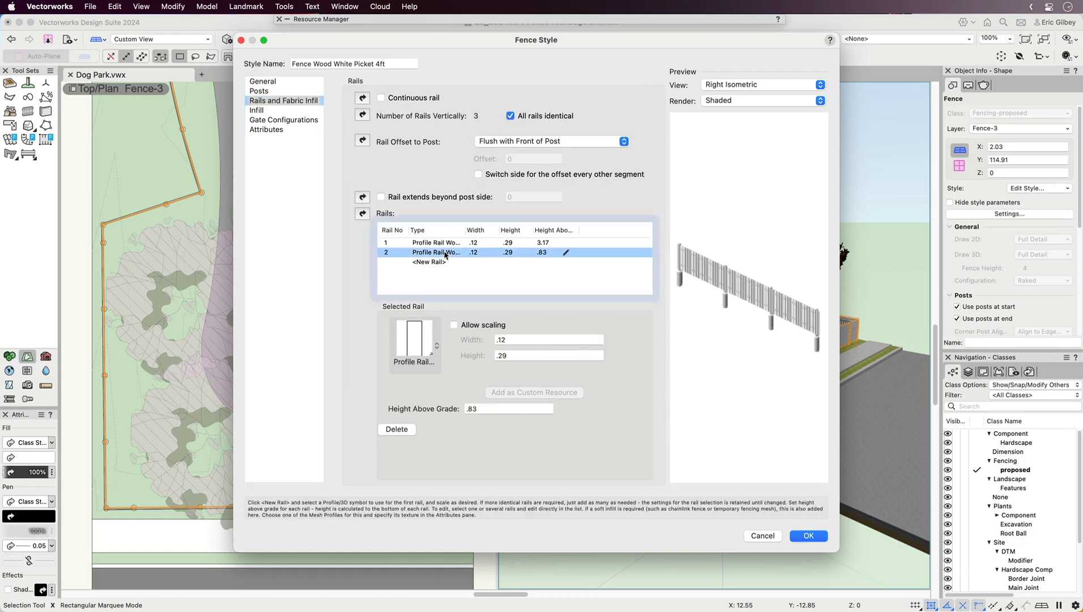
{"action": "left_click", "coordinate": [437, 347]}
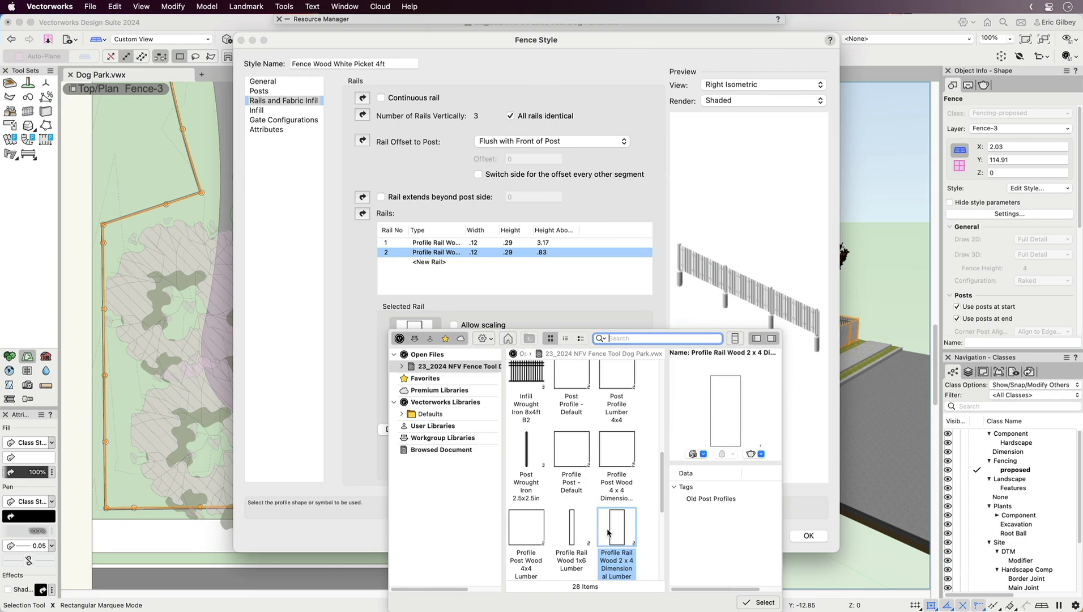
{"action": "left_click", "coordinate": [615, 308]}
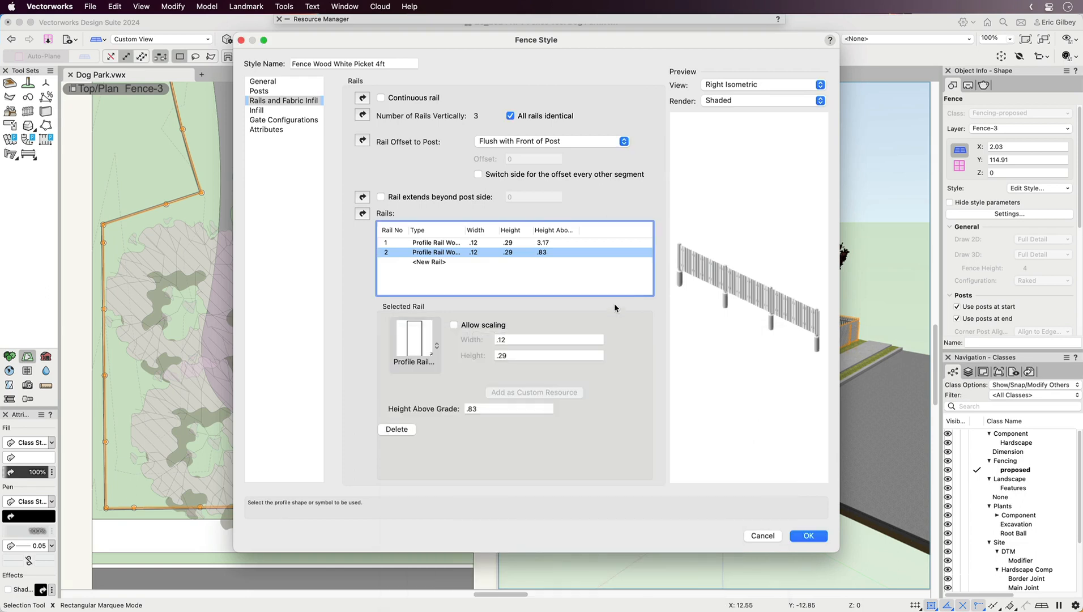
- Try the vertical board infill without continuous coverage, switching the coverage back on
{"action": "left_click", "coordinate": [301, 111]}
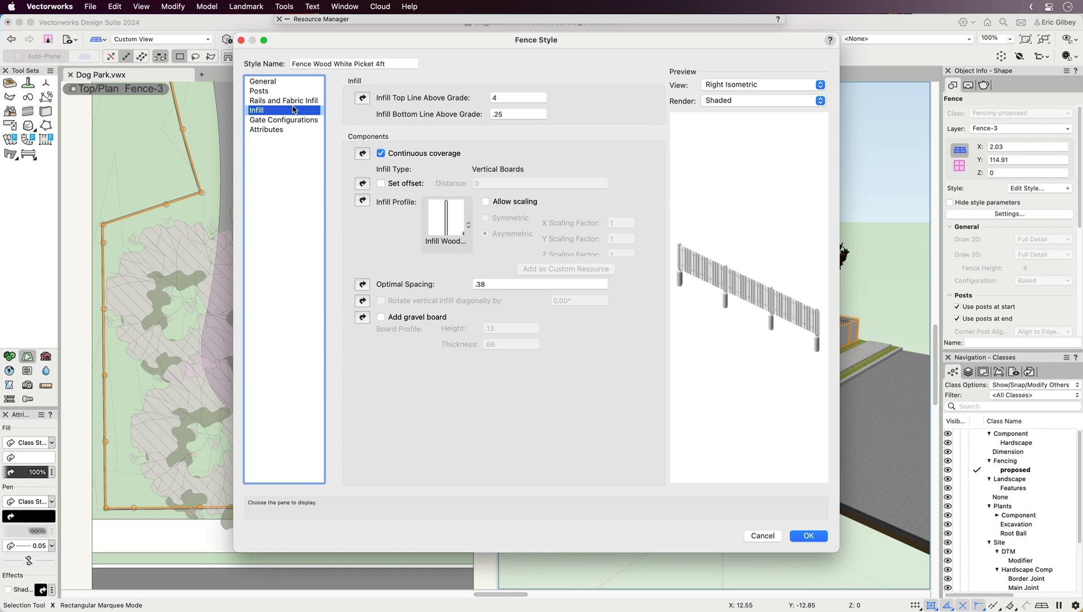
{"action": "left_click", "coordinate": [413, 154]}
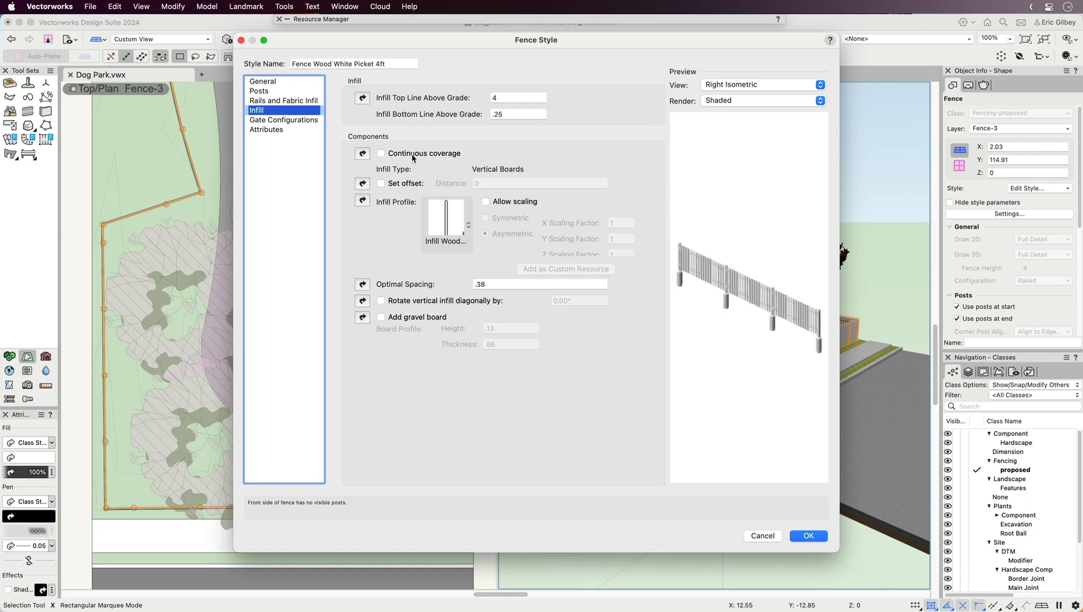
{"action": "left_click", "coordinate": [412, 156]}
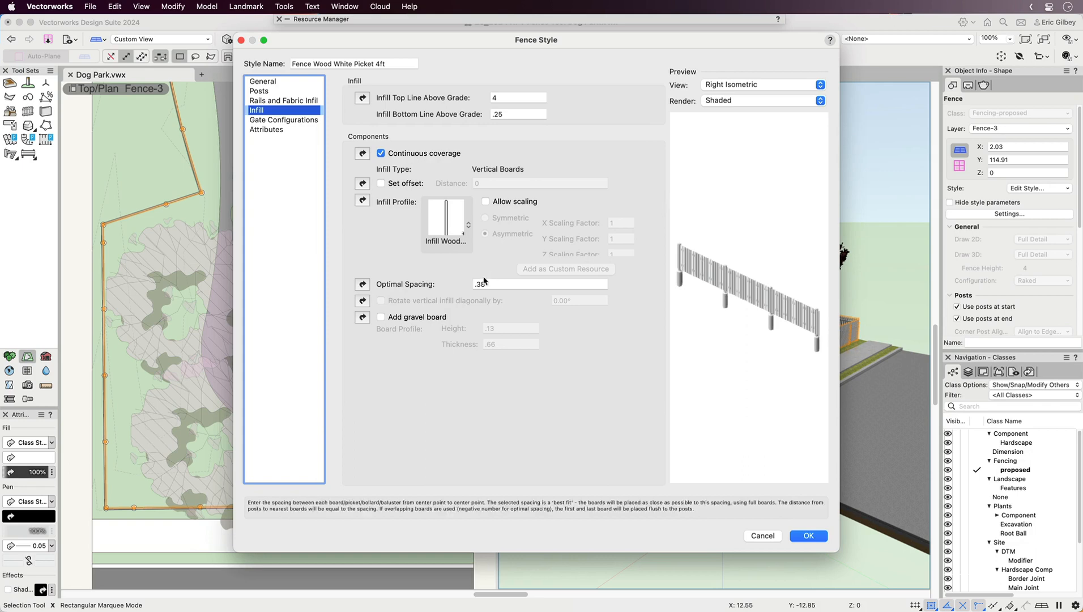
- Review the fence style's gate configurations by selecting the wood picket gate assembly to preview it
{"action": "left_click", "coordinate": [301, 120]}
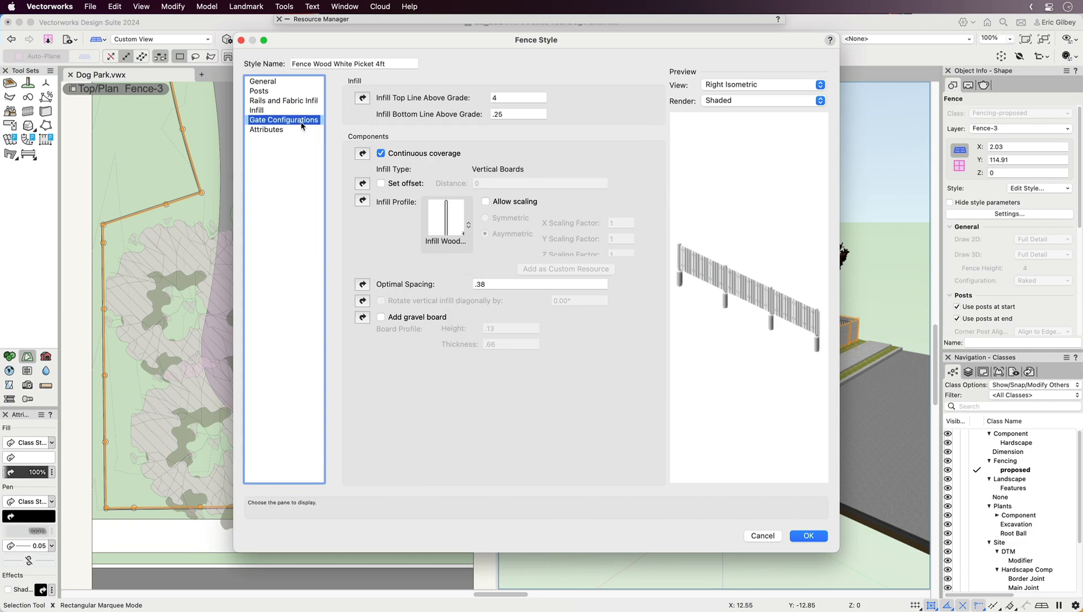
{"action": "left_click", "coordinate": [419, 127]}
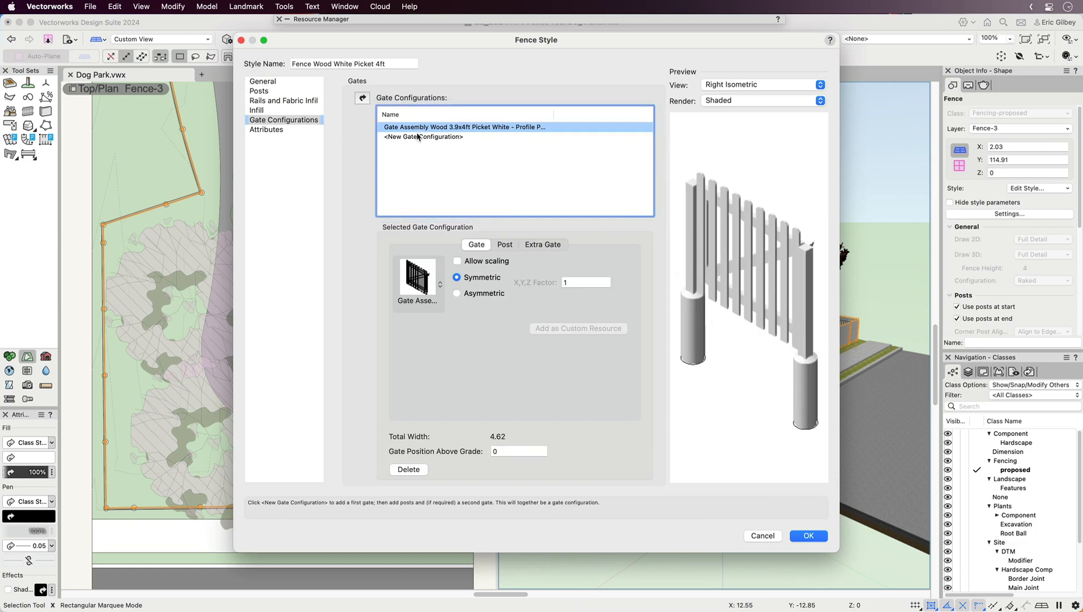
- Make the fence style's 3D footer use a material, searching for "concrete" and assigning the cast-in-situ reinforced concrete
{"action": "left_click", "coordinate": [277, 129]}
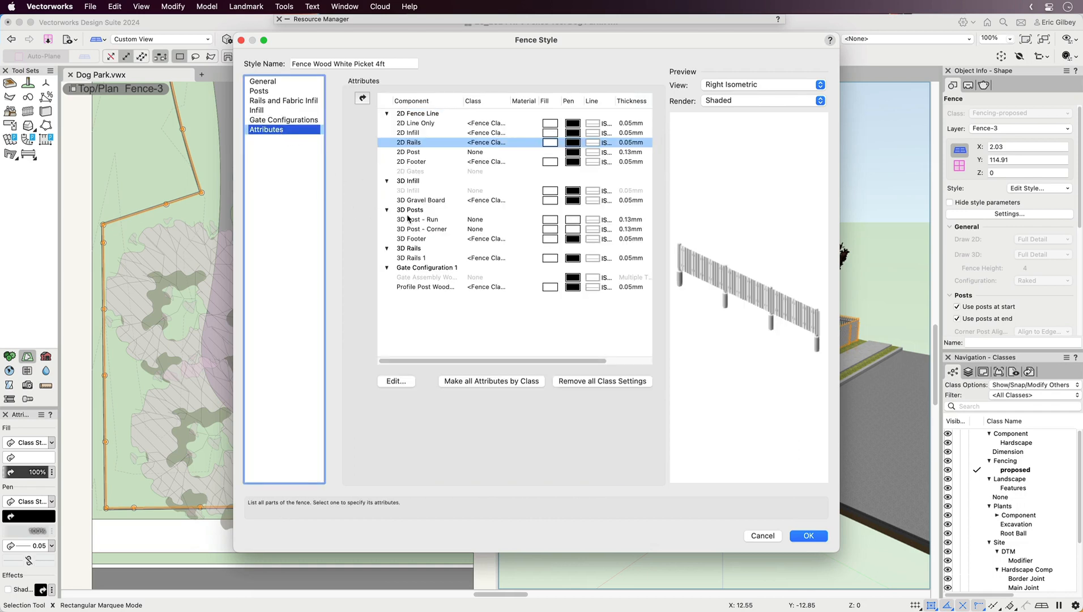
{"action": "left_click", "coordinate": [478, 237]}
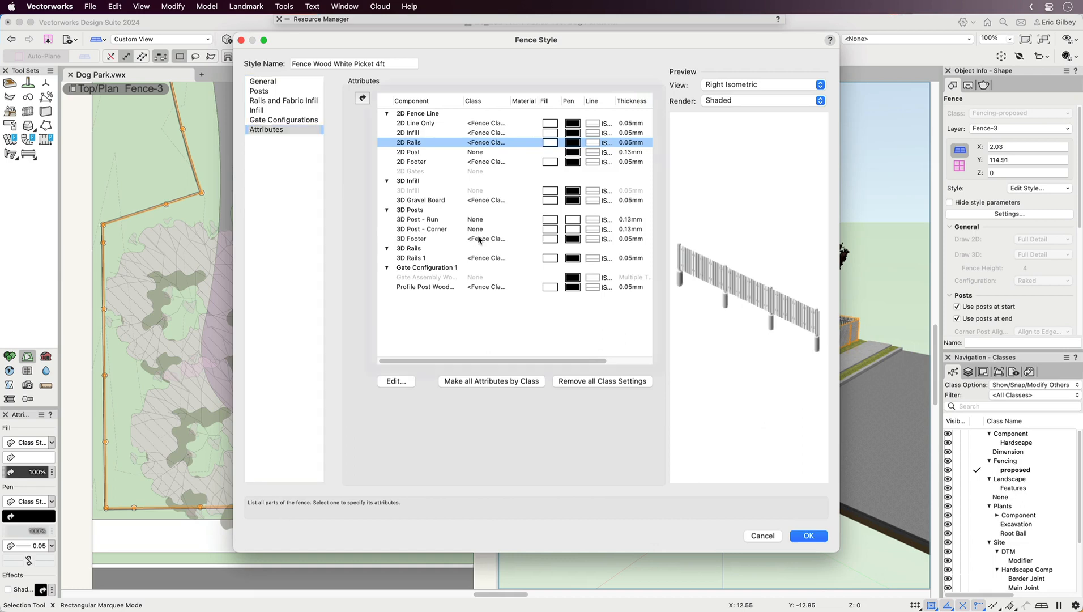
{"action": "left_click", "coordinate": [395, 380]}
{"action": "left_click", "coordinate": [426, 124]}
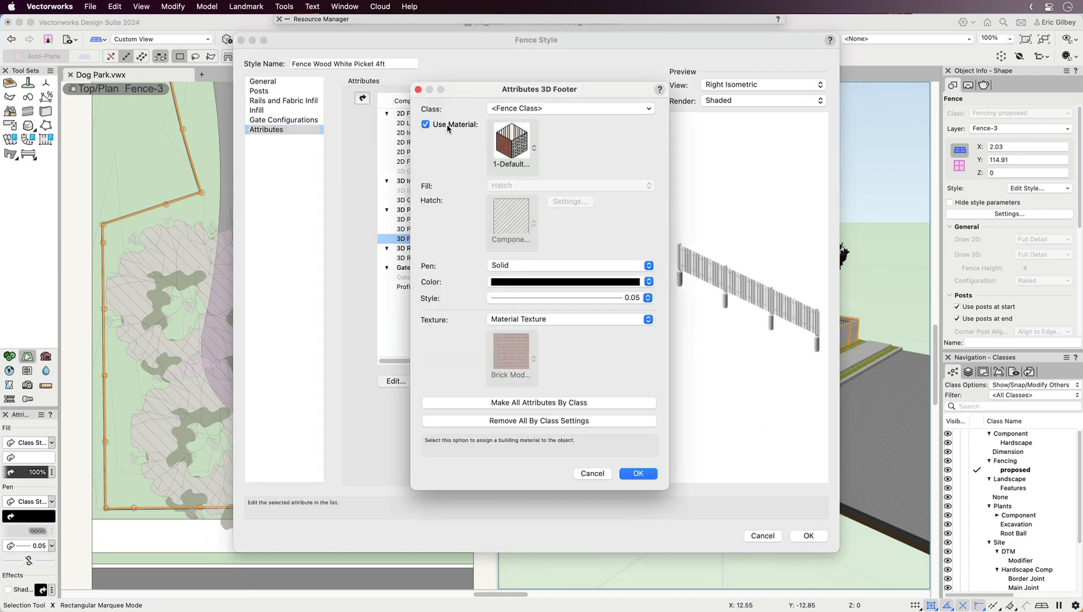
{"action": "left_click", "coordinate": [533, 146]}
{"action": "type", "text": "concrete"}
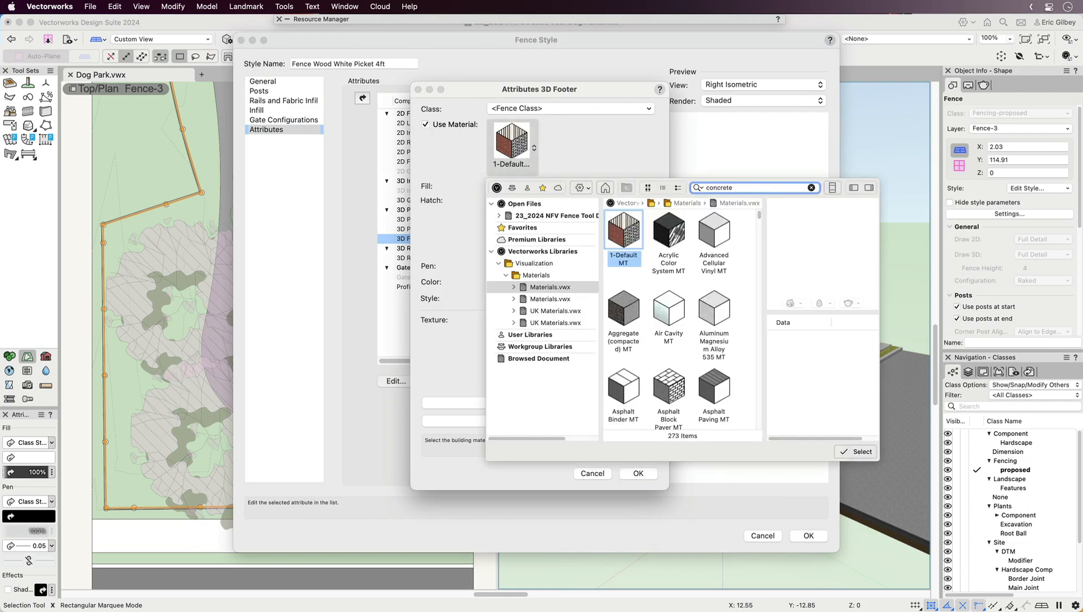
{"action": "key", "text": "Return"}
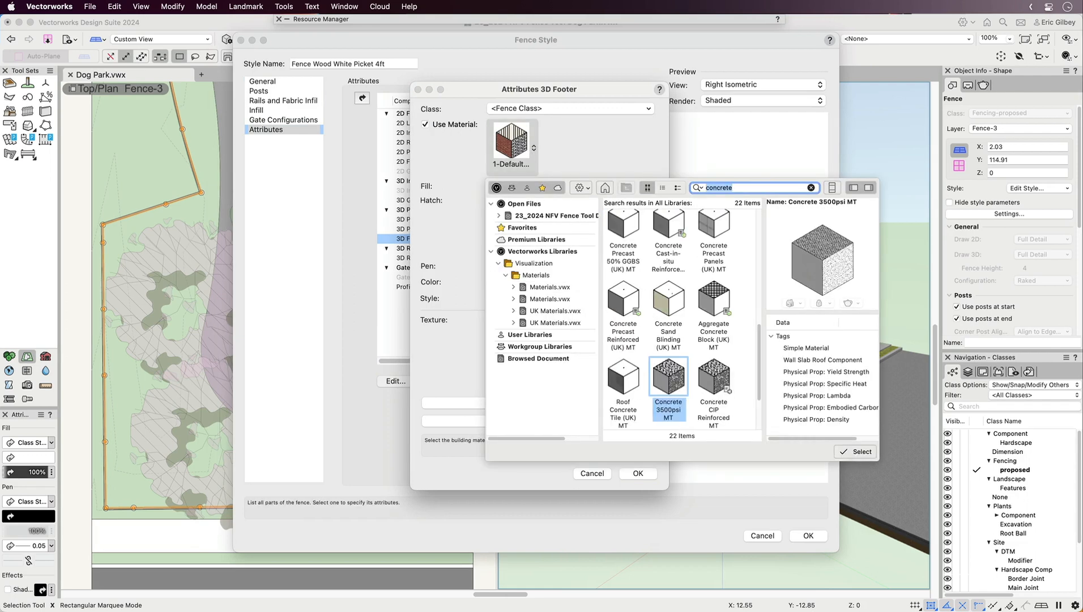
{"action": "left_click", "coordinate": [669, 222]}
{"action": "left_click", "coordinate": [858, 452]}
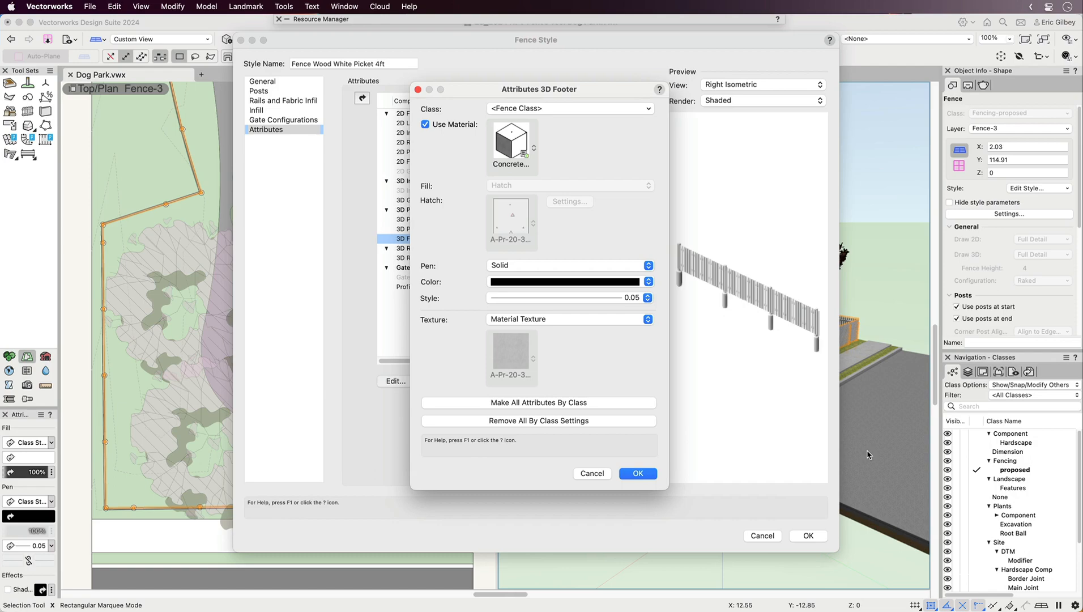
{"action": "left_click", "coordinate": [637, 473]}
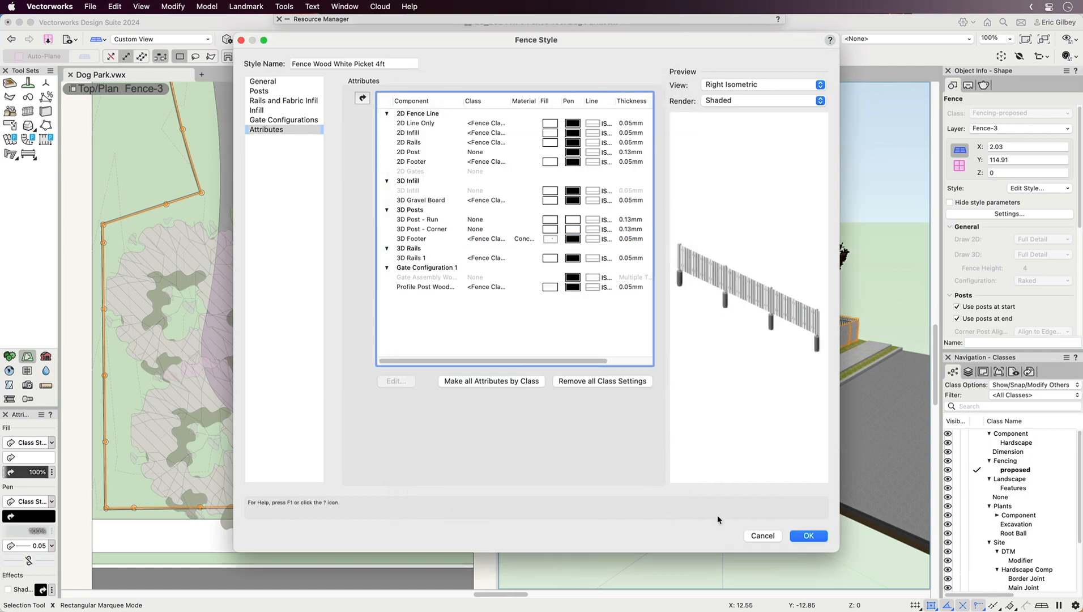